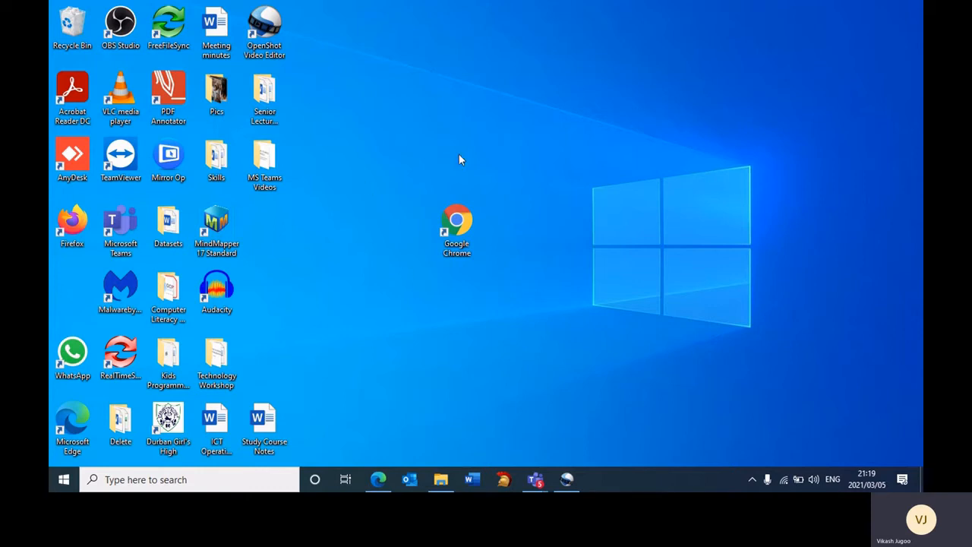
Open Google Chrome from the desktop and go to zoom.us/download
double_click(459, 226)
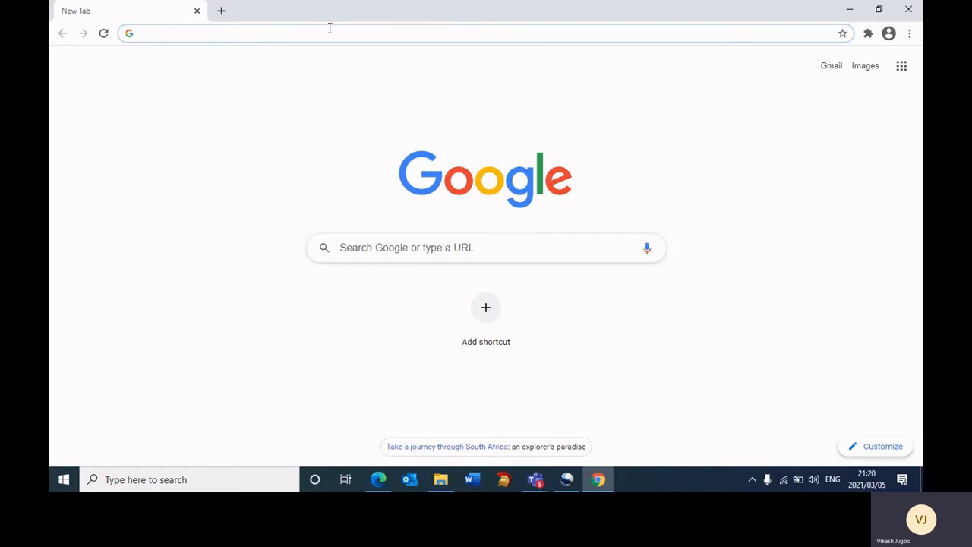
click(370, 248)
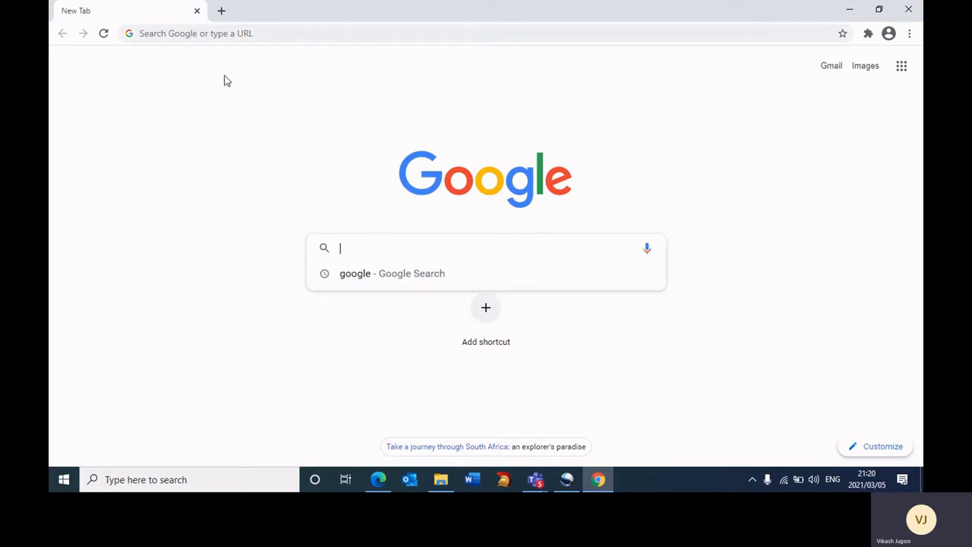
click(226, 34)
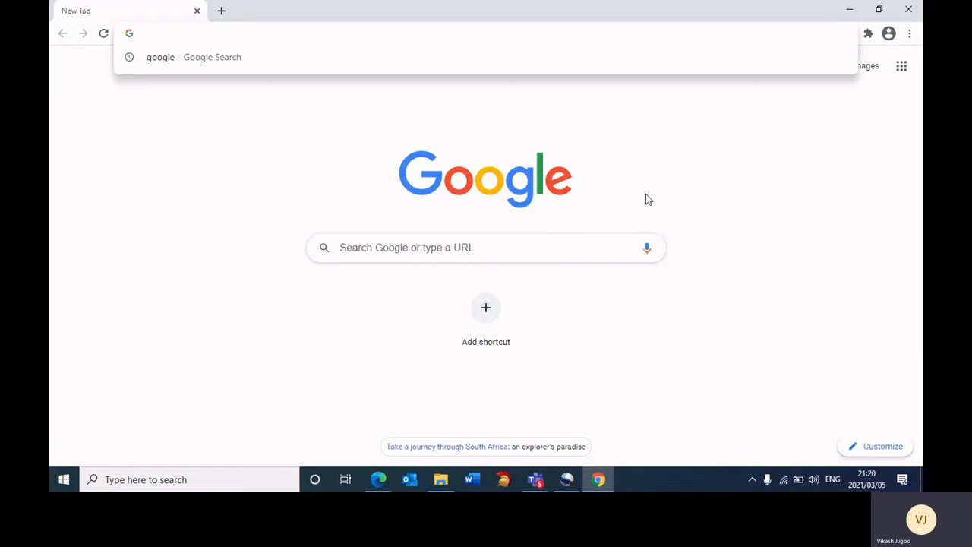
text(zoo)
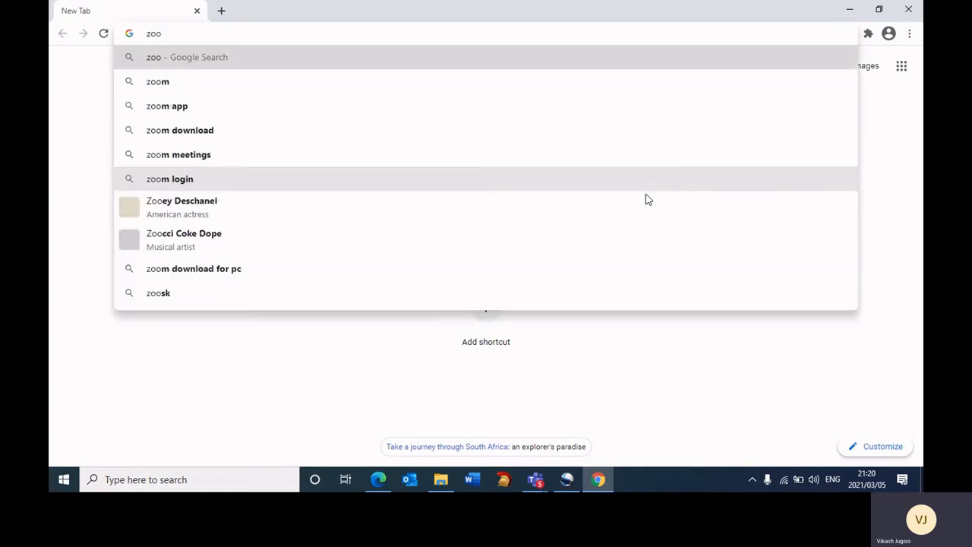
text(m.us)
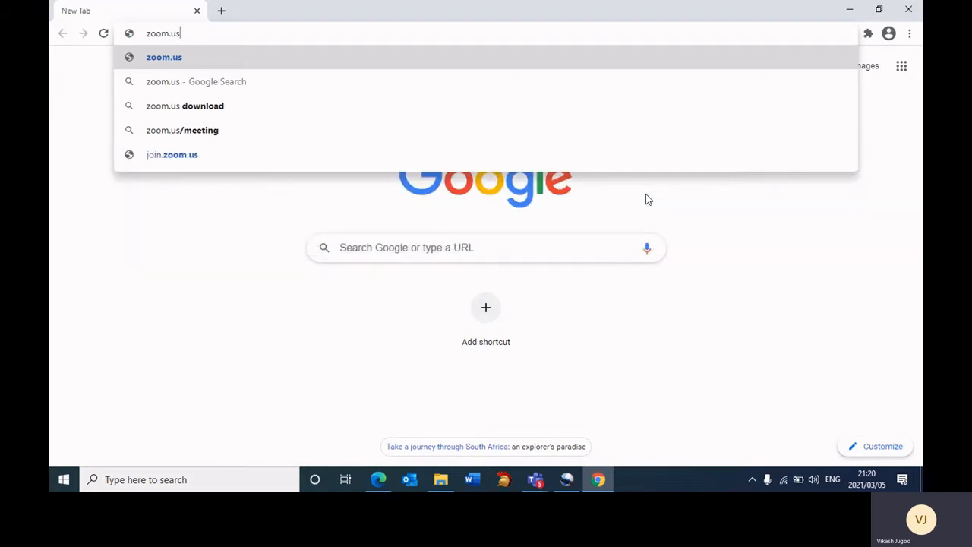
text(/)
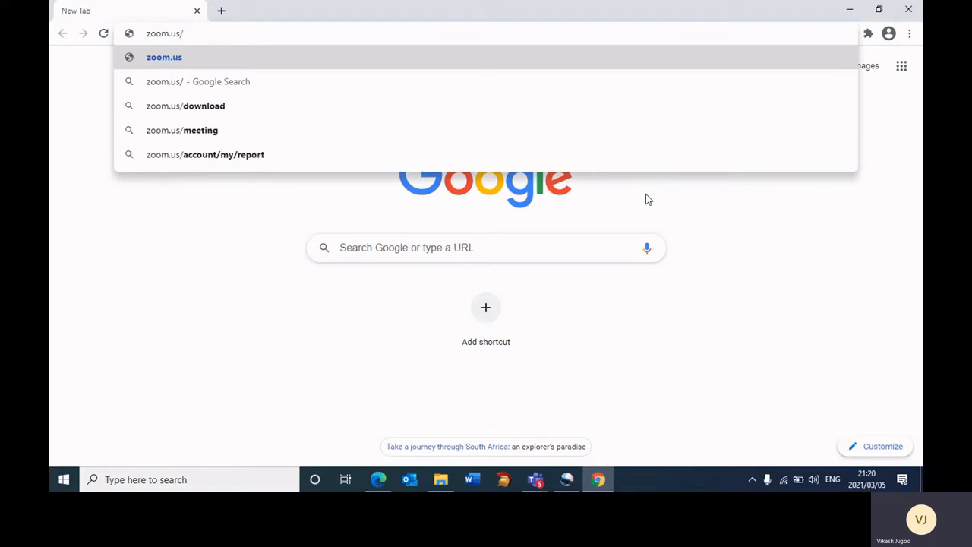
text(download)
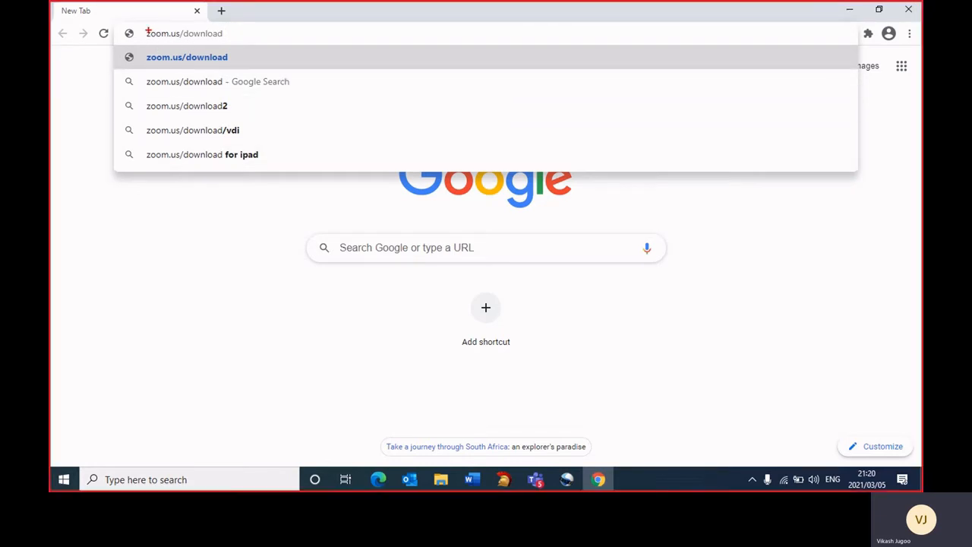
drag(142, 44, 235, 45)
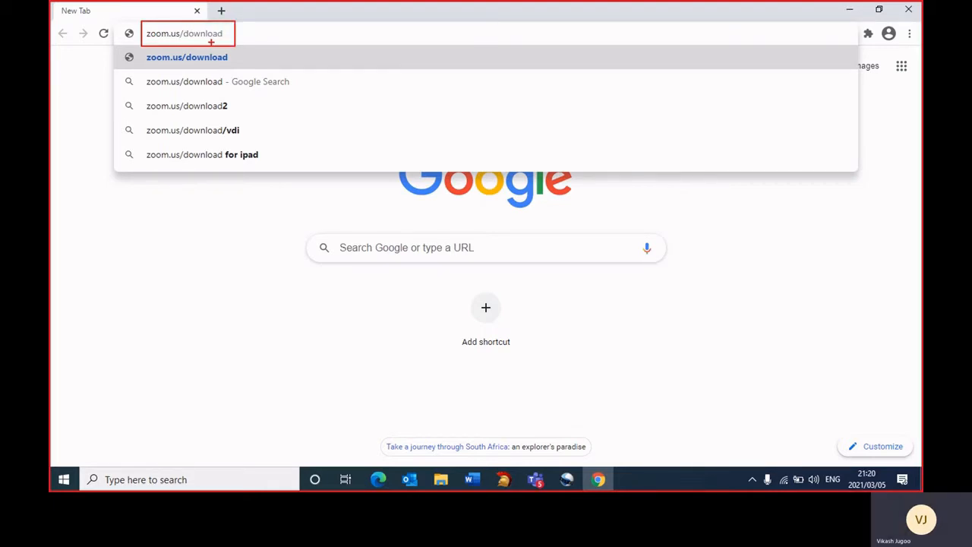
key(Escape)
key(Return)
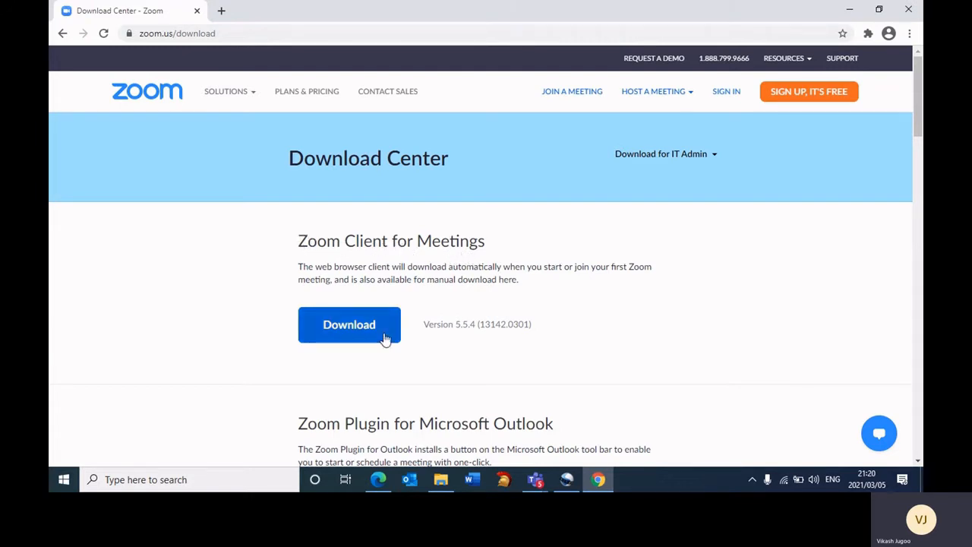
Download the Zoom Client for Meetings installer from the Download Center
click(353, 326)
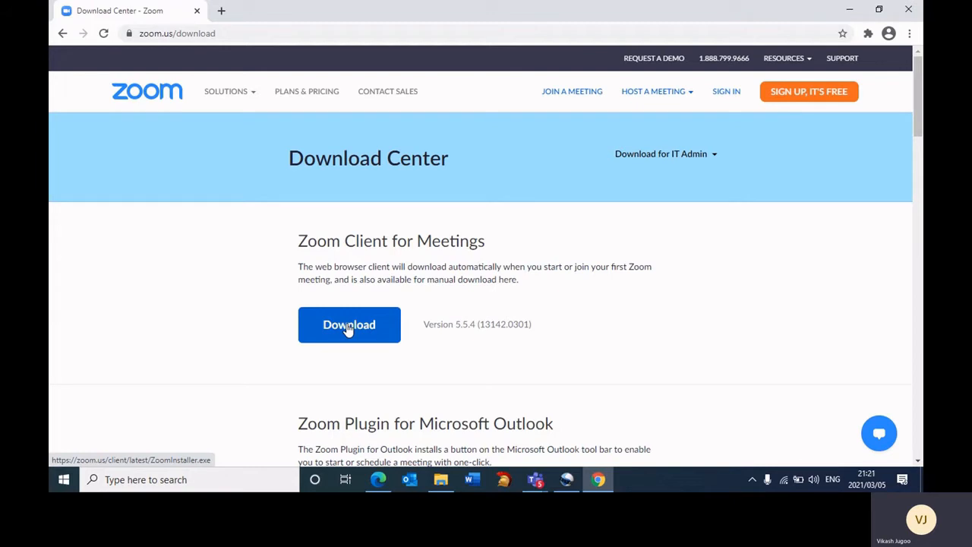
scroll(556, 314, down, 2)
scroll(556, 314, down, 3)
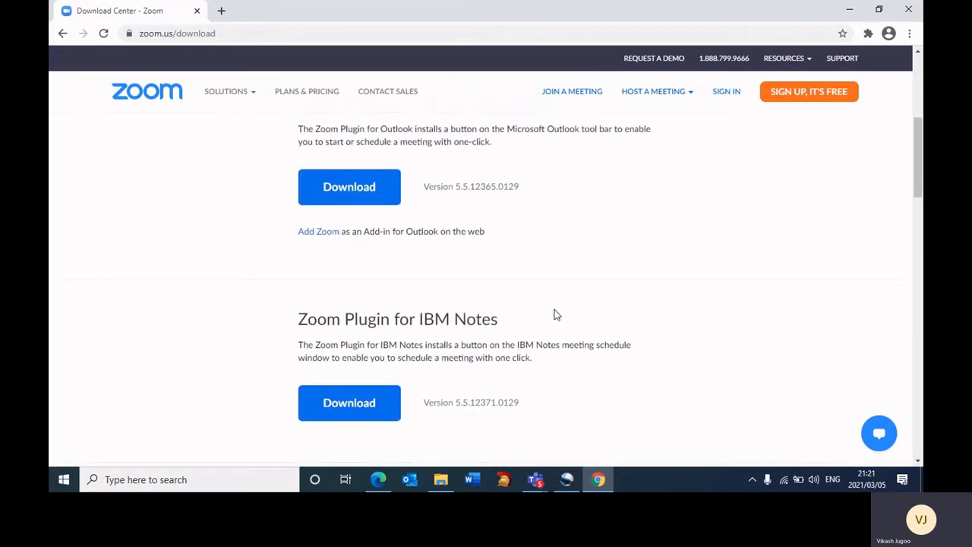
scroll(556, 314, up, 4)
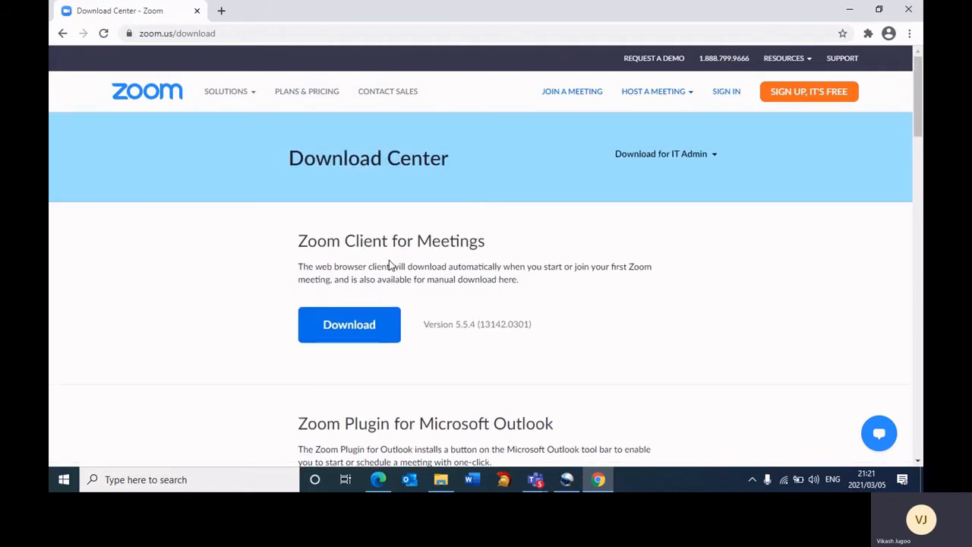
click(353, 322)
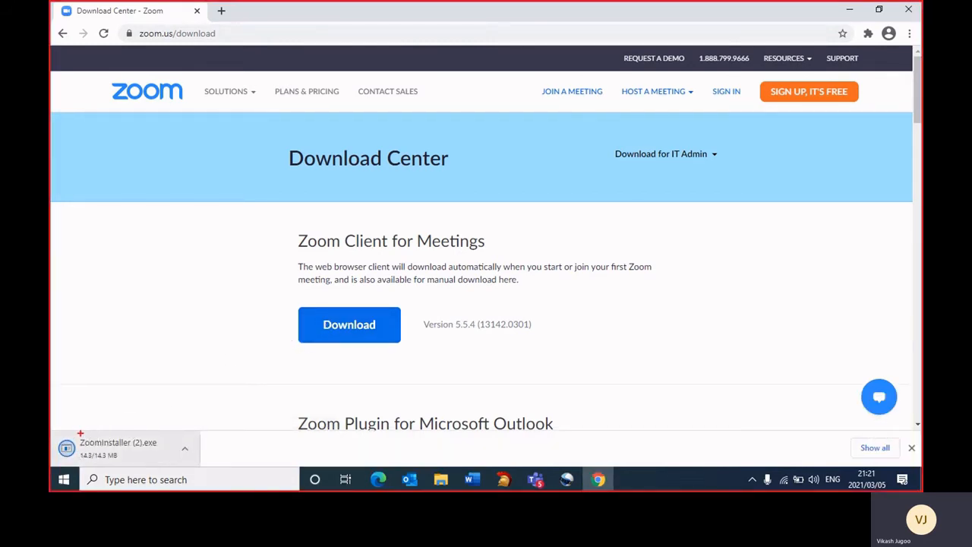
Show the downloaded ZoomInstaller (2).exe in its folder and run it to install Zoom
mouse_move(58, 421)
mouse_down()
mouse_move(76, 454)
mouse_move(150, 471)
mouse_move(204, 469)
mouse_up()
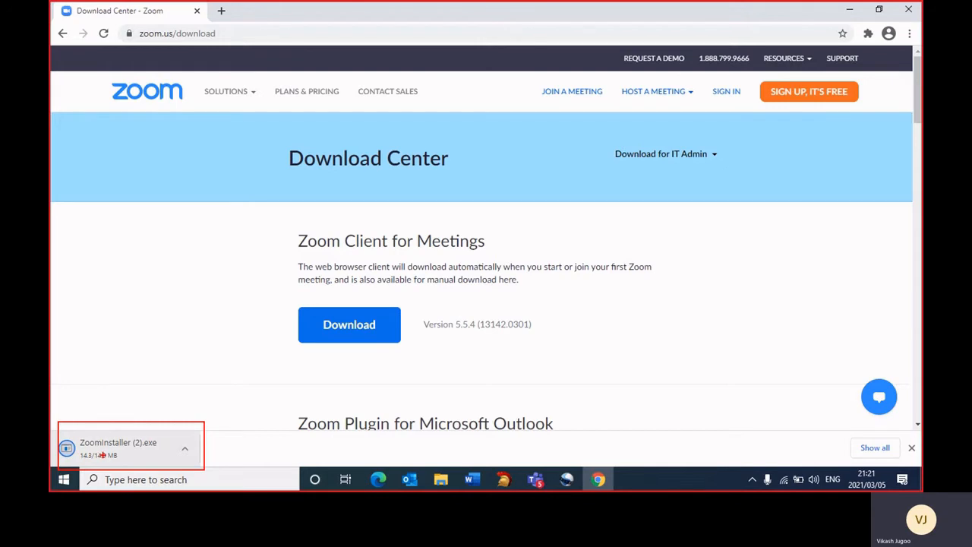
click(185, 451)
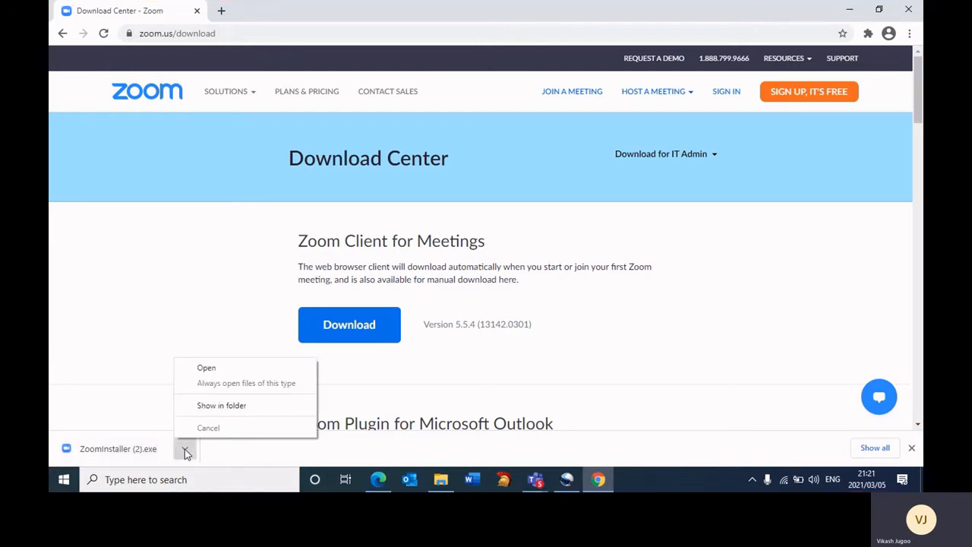
click(221, 408)
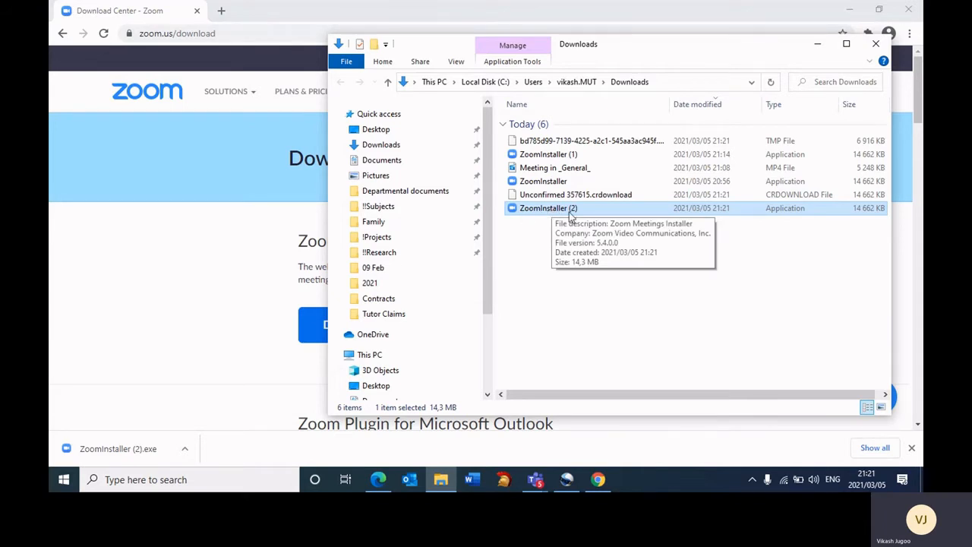
double_click(545, 212)
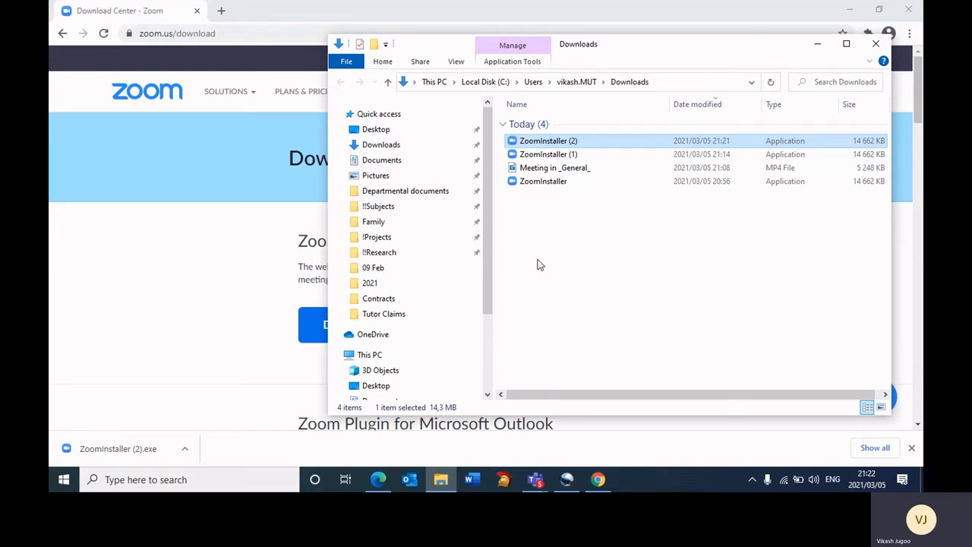
Minimize the Downloads folder and browser windows and start signing in from the Zoom Cloud Meetings window
click(817, 44)
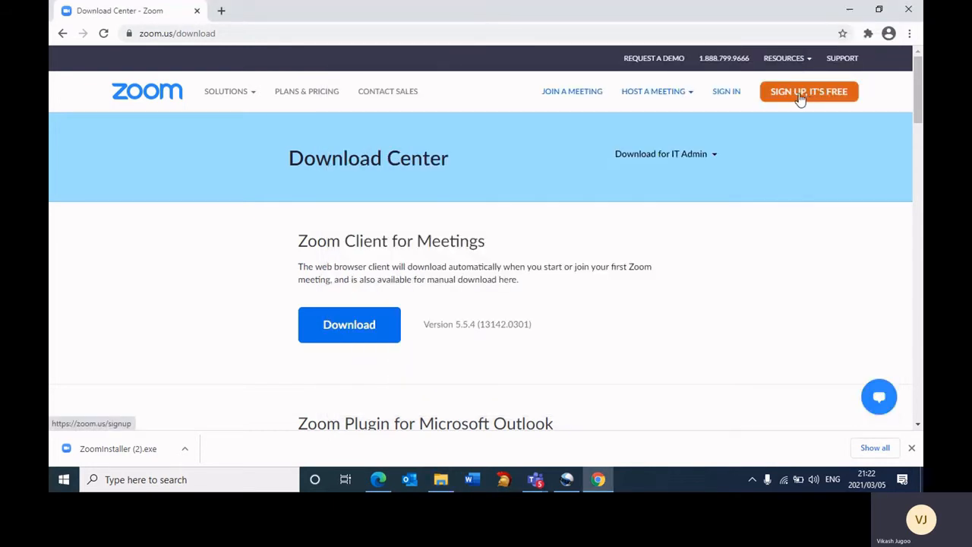
click(851, 10)
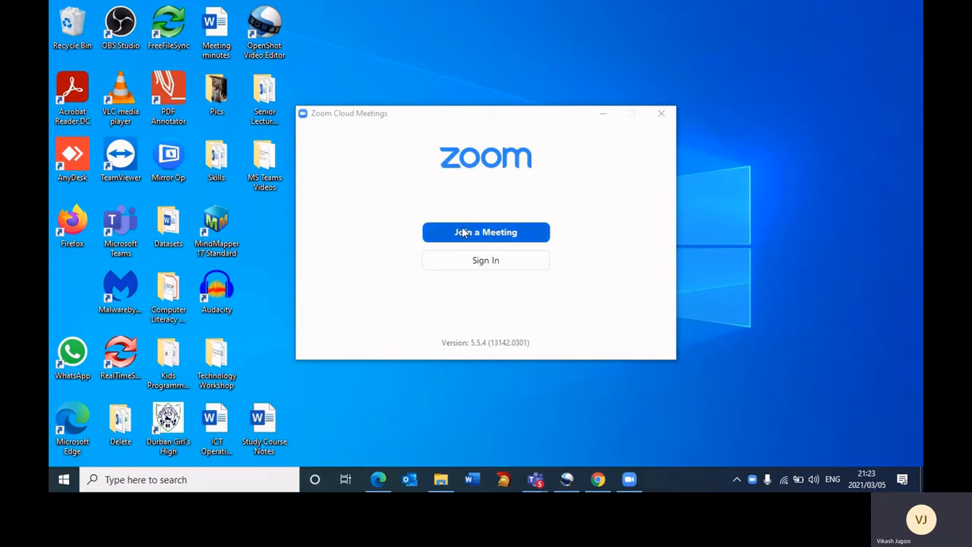
drag(464, 126, 574, 95)
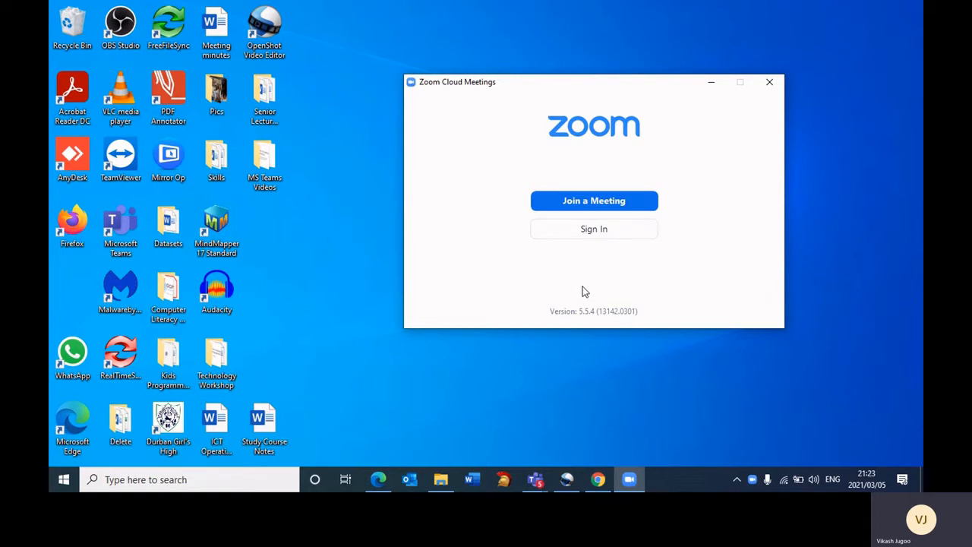
click(596, 230)
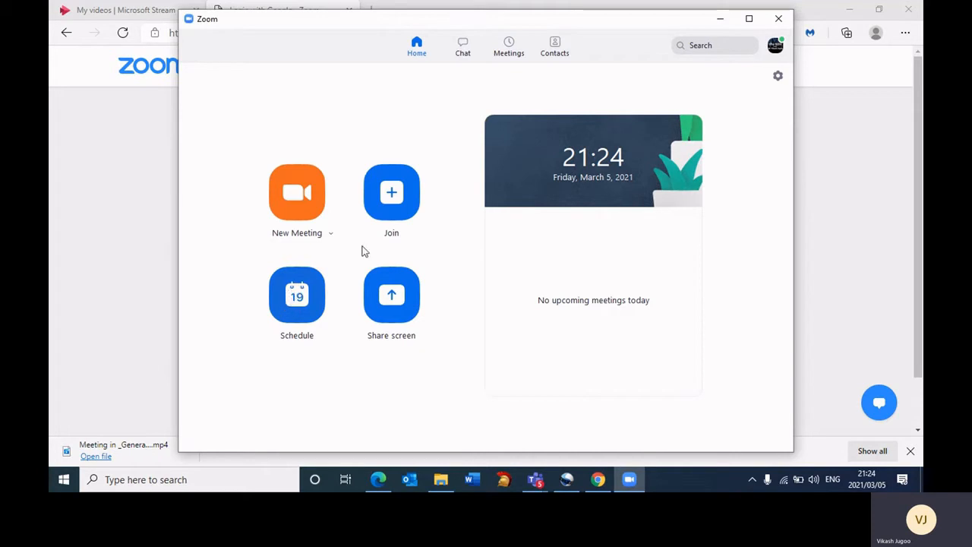
Close the Zoom and browser windows and relaunch Zoom from its desktop shortcut, moved above the Google Chrome shortcut
click(778, 21)
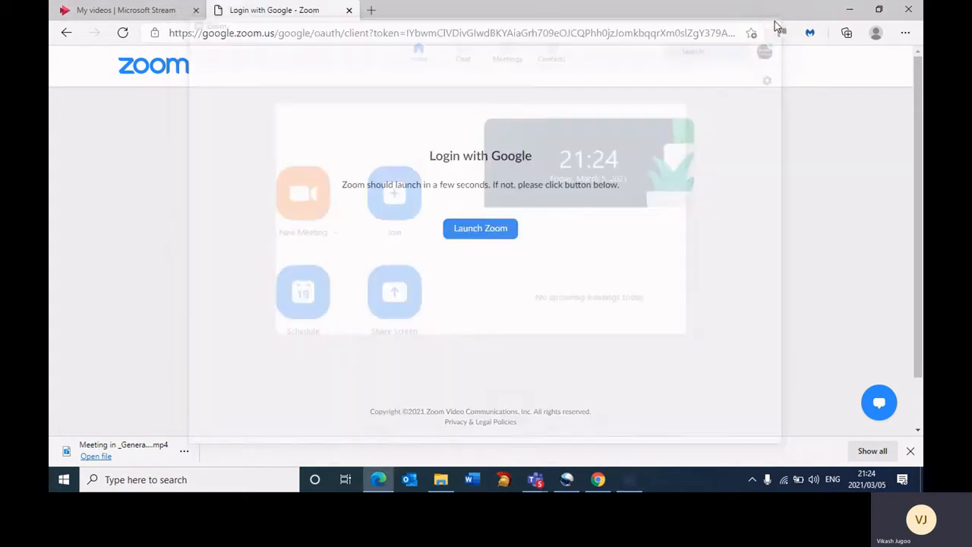
click(910, 10)
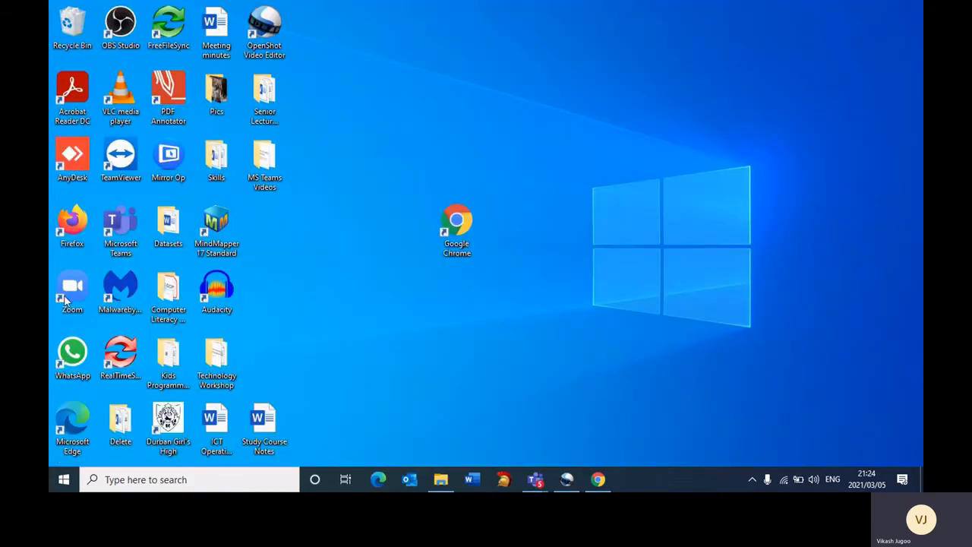
drag(69, 294, 414, 167)
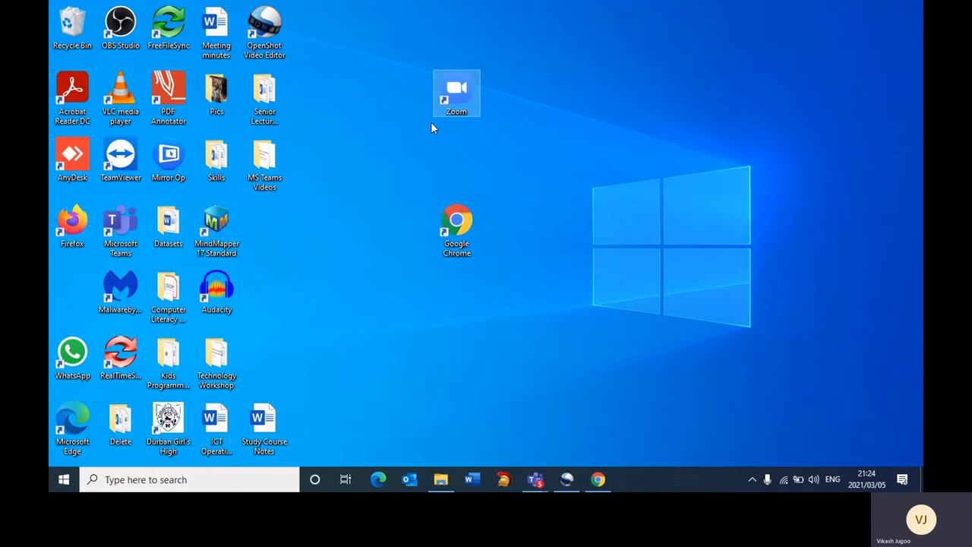
double_click(457, 93)
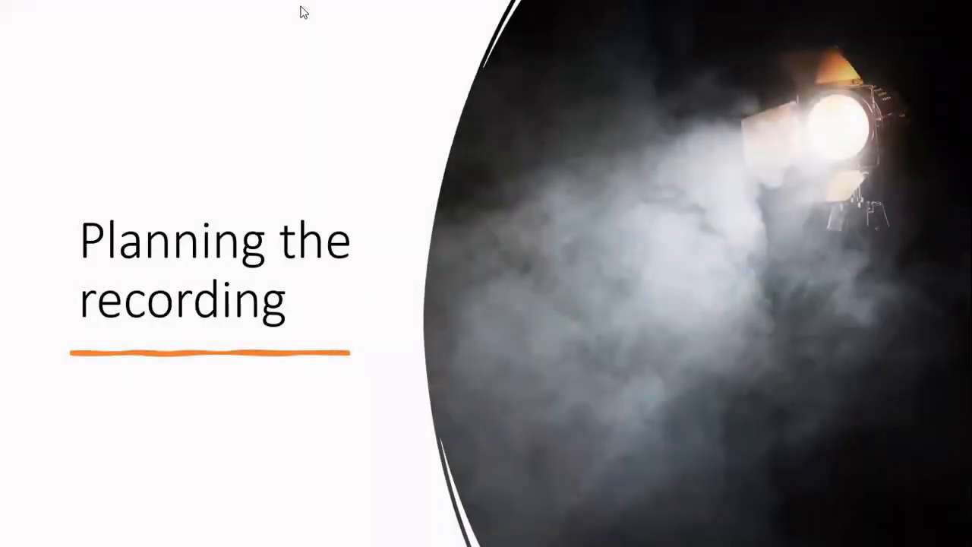
click(538, 90)
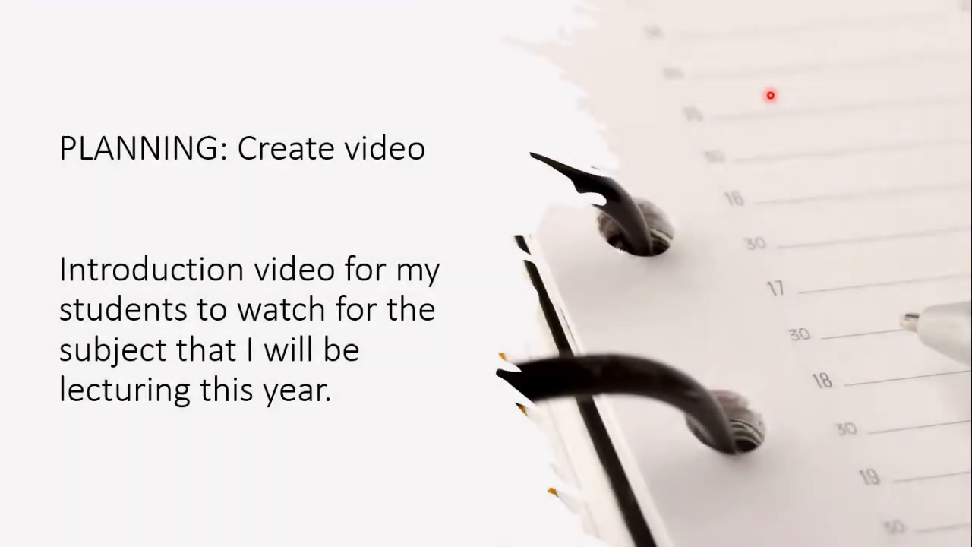
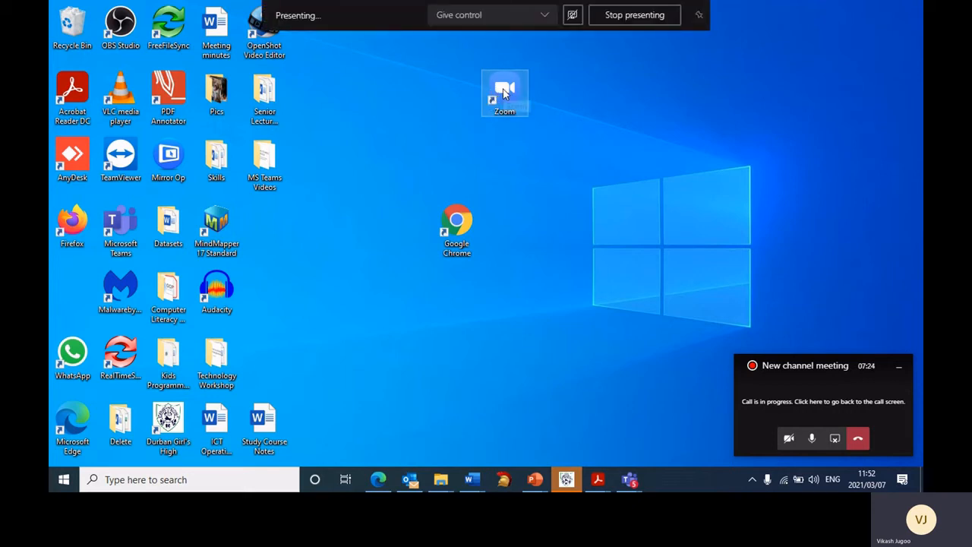
Launch Zoom from the desktop and start a new meeting
double_click(504, 92)
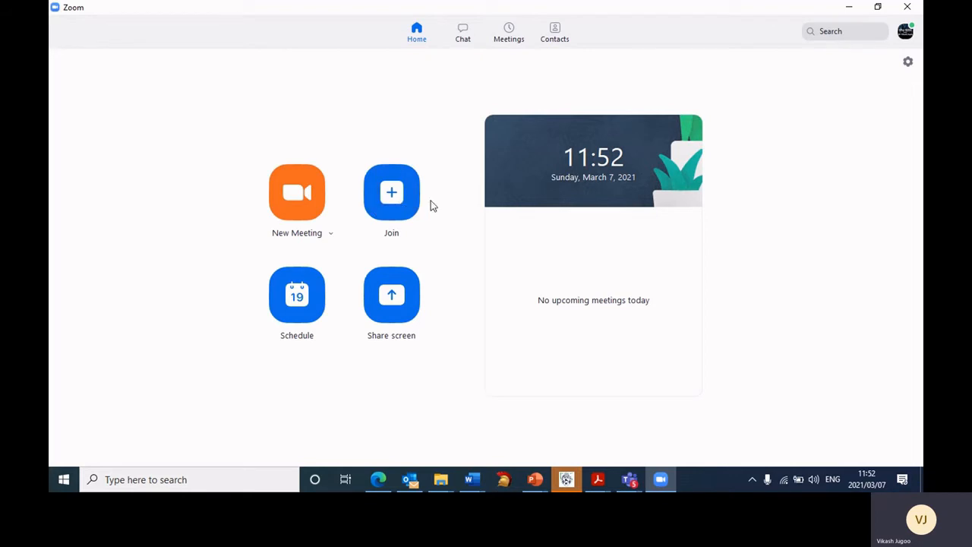
click(297, 199)
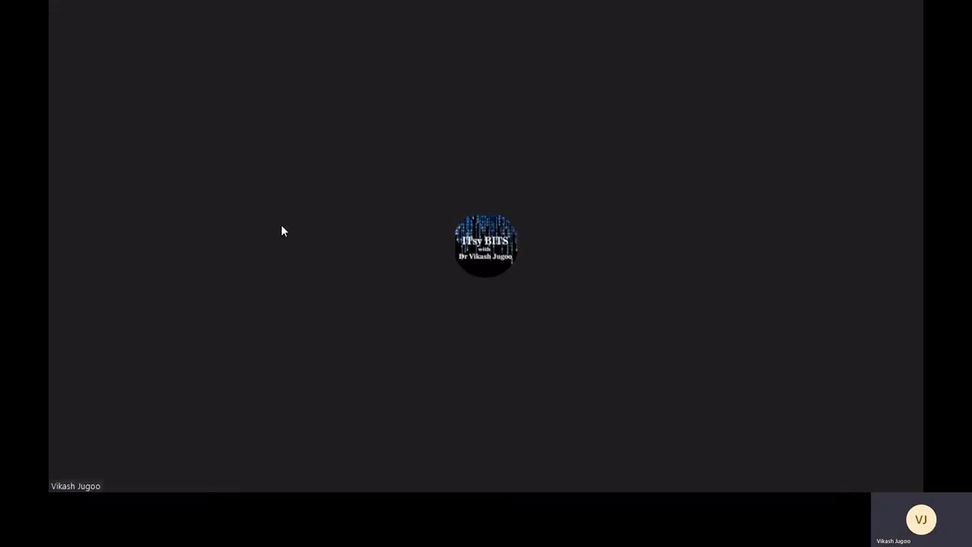
Mute the microphone in the meeting and unmute it again
mouse_move(289, 210)
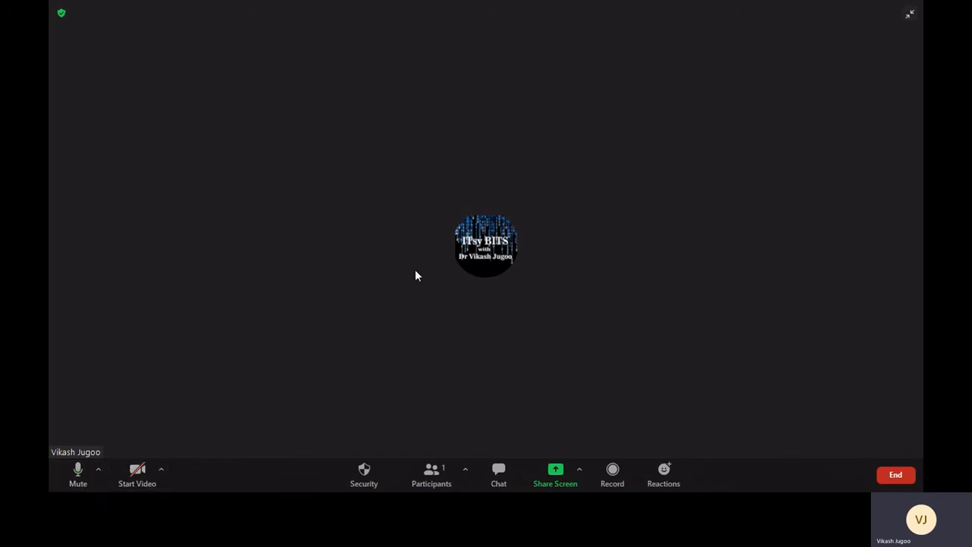
click(77, 473)
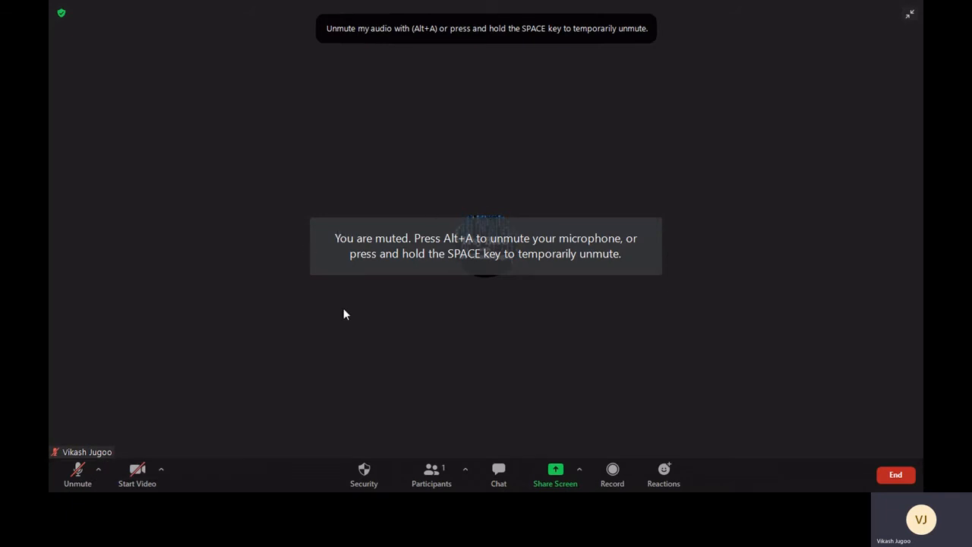
click(76, 473)
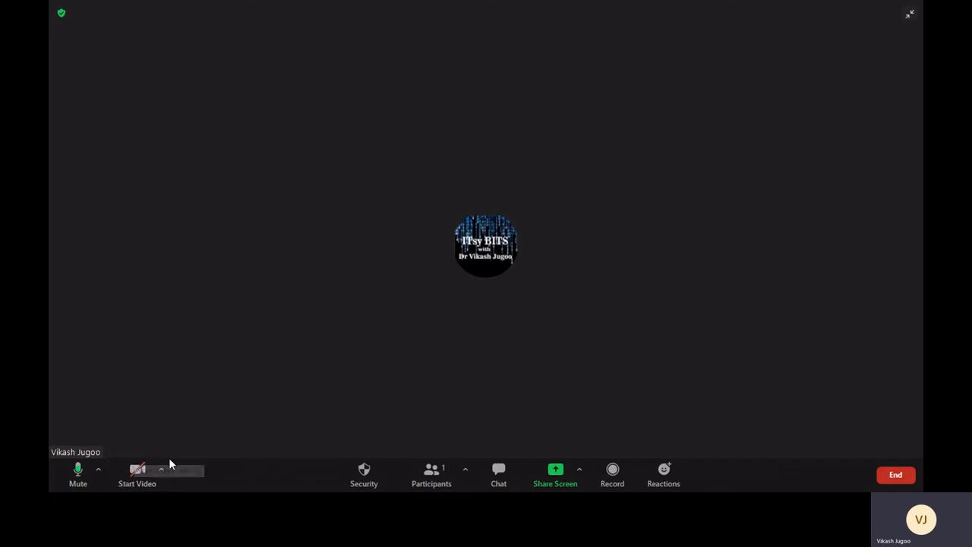
View the meeting's security options and open the list of participants
click(361, 471)
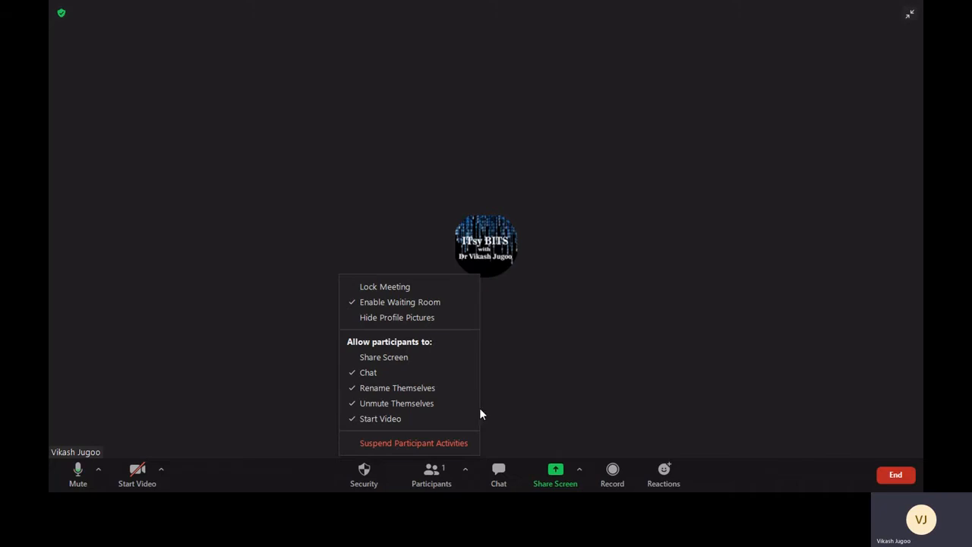
click(431, 475)
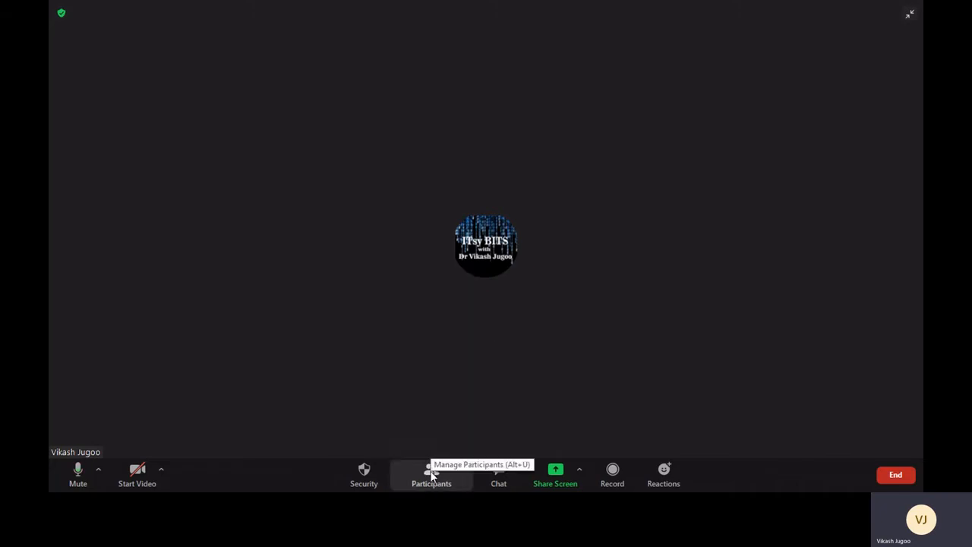
click(431, 475)
mouse_move(377, 150)
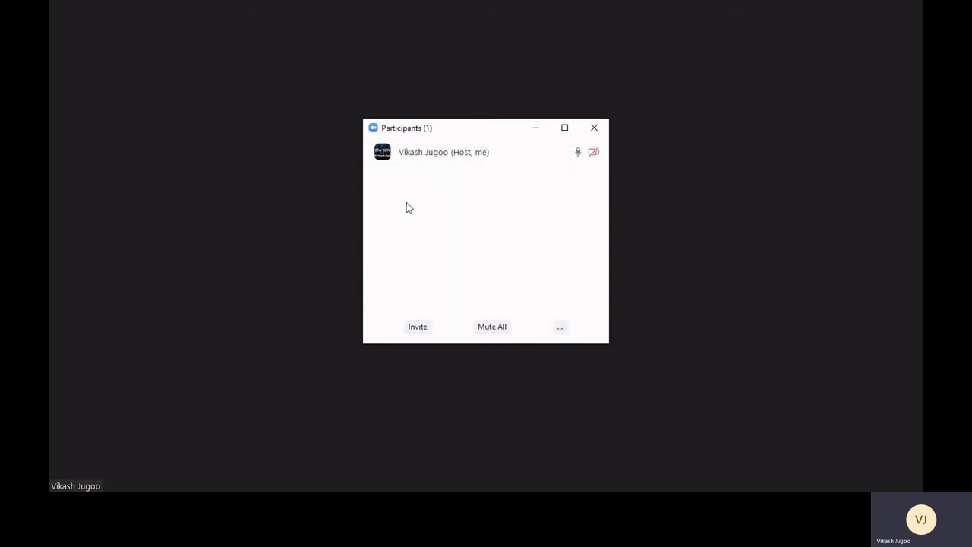
Close the participants list, then view the meeting chat and close it again
click(594, 127)
click(499, 472)
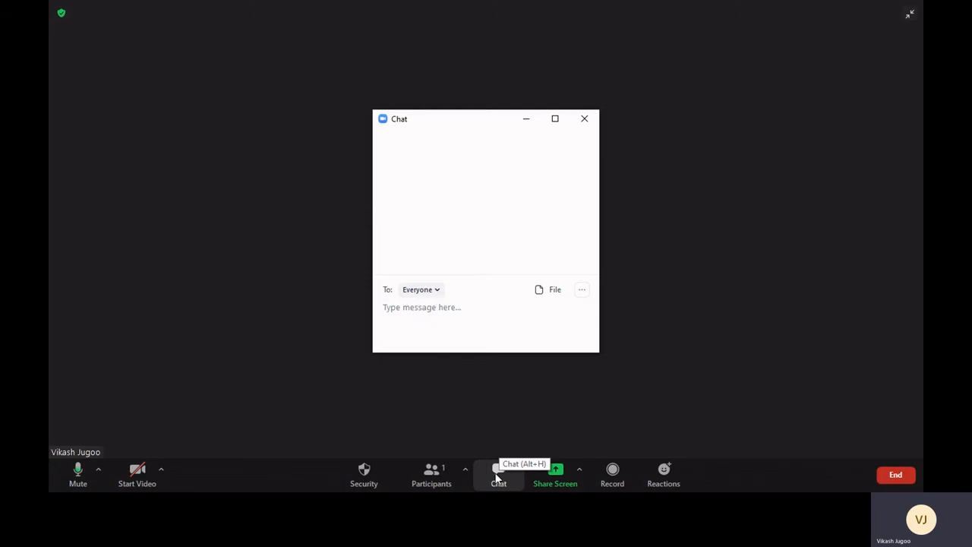
click(586, 121)
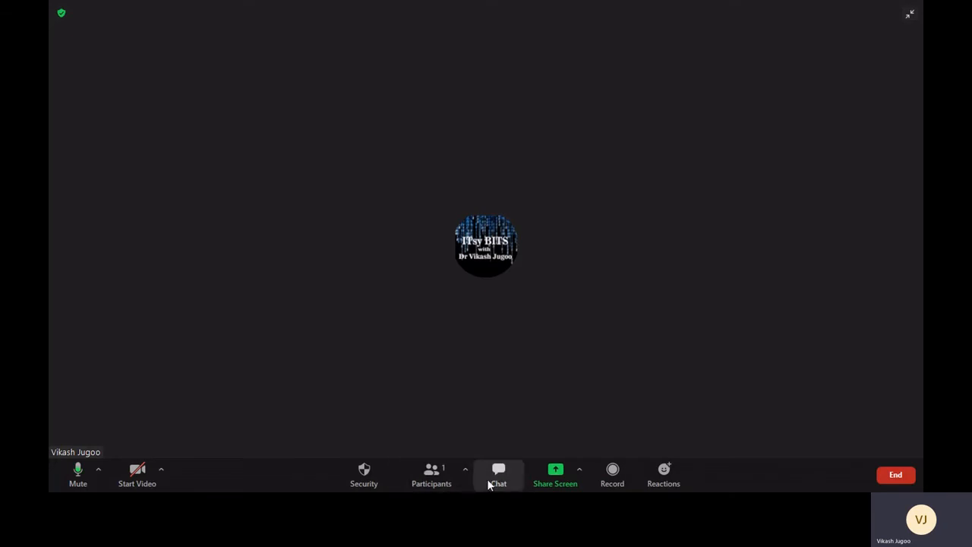
View the screen-sharing choices without sharing anything, and look at the available meeting reactions
click(555, 477)
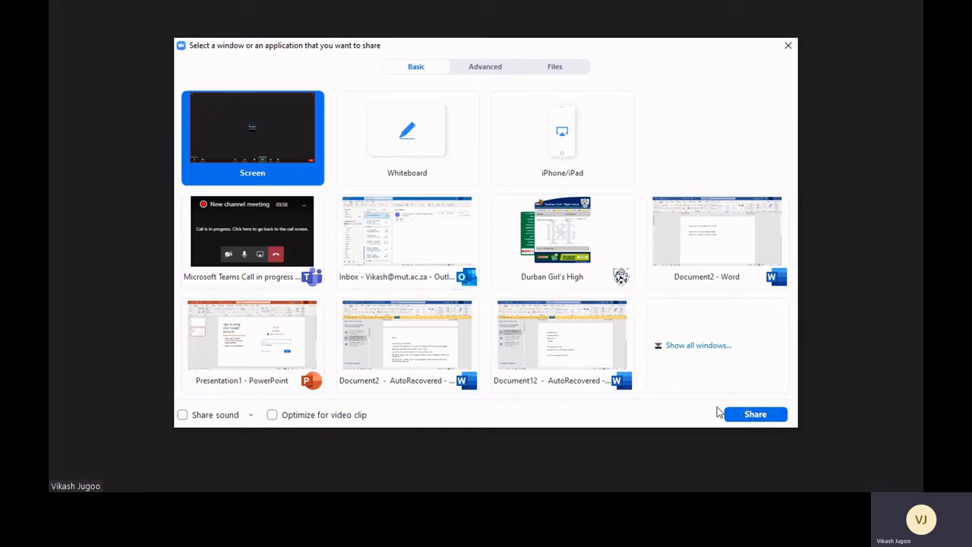
click(789, 46)
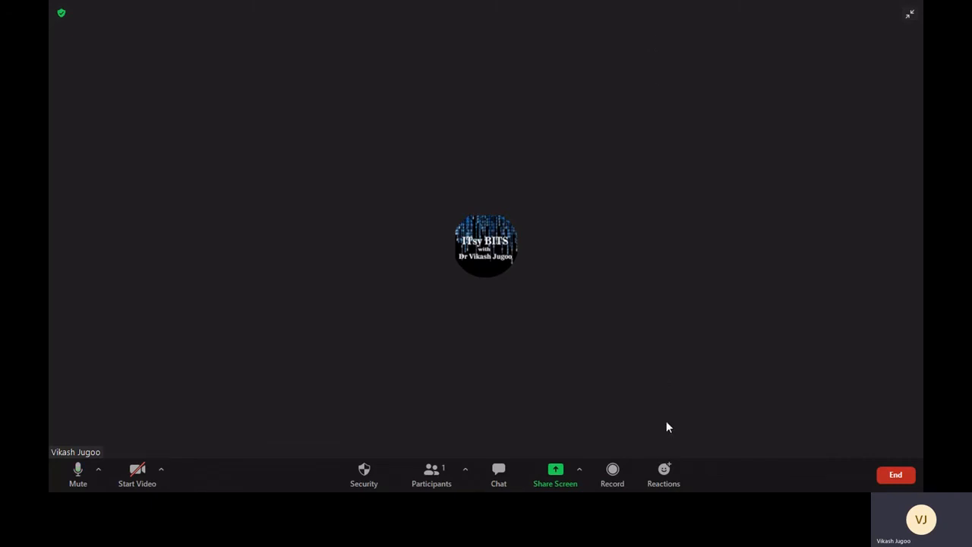
click(664, 477)
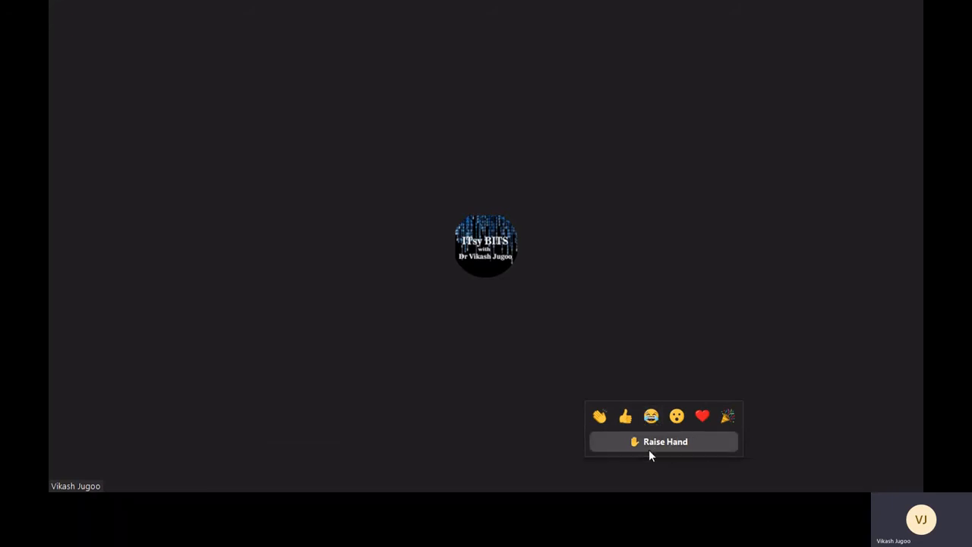
click(668, 289)
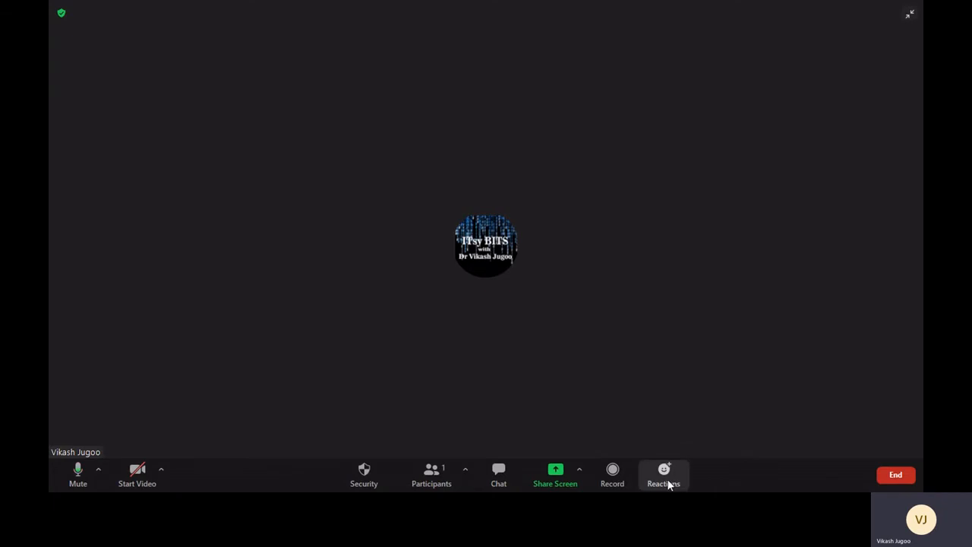